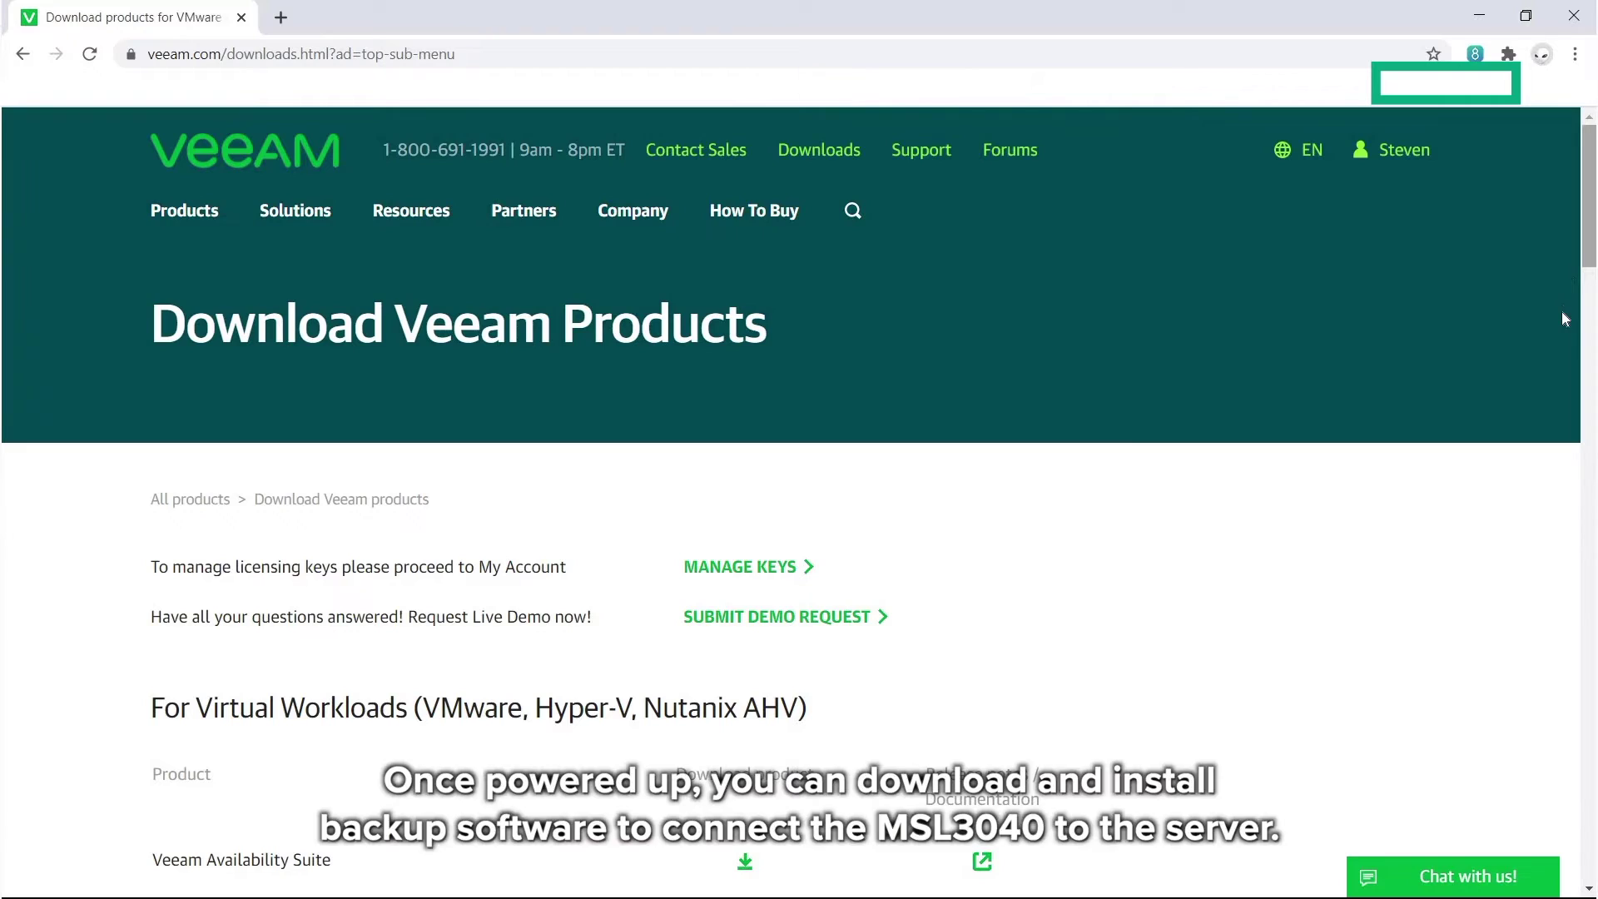
scroll(1561, 320, down, 2)
scroll(1548, 371, down, 4)
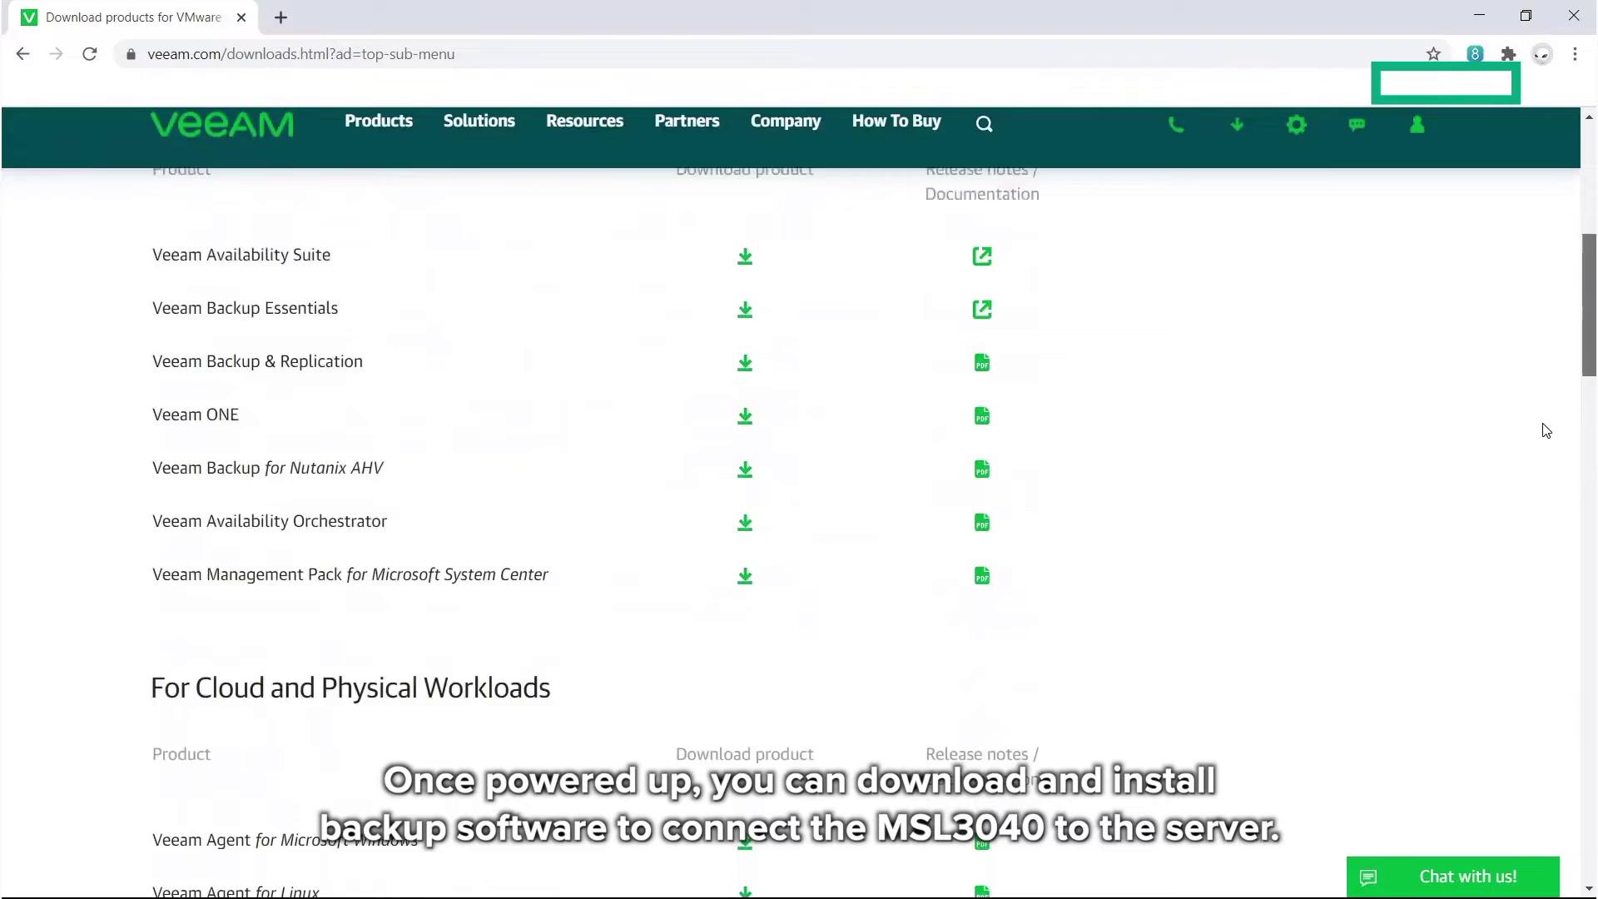
scroll(1542, 425, down, 3)
scroll(1538, 470, down, 3)
scroll(1535, 541, down, 3)
scroll(1535, 558, down, 3)
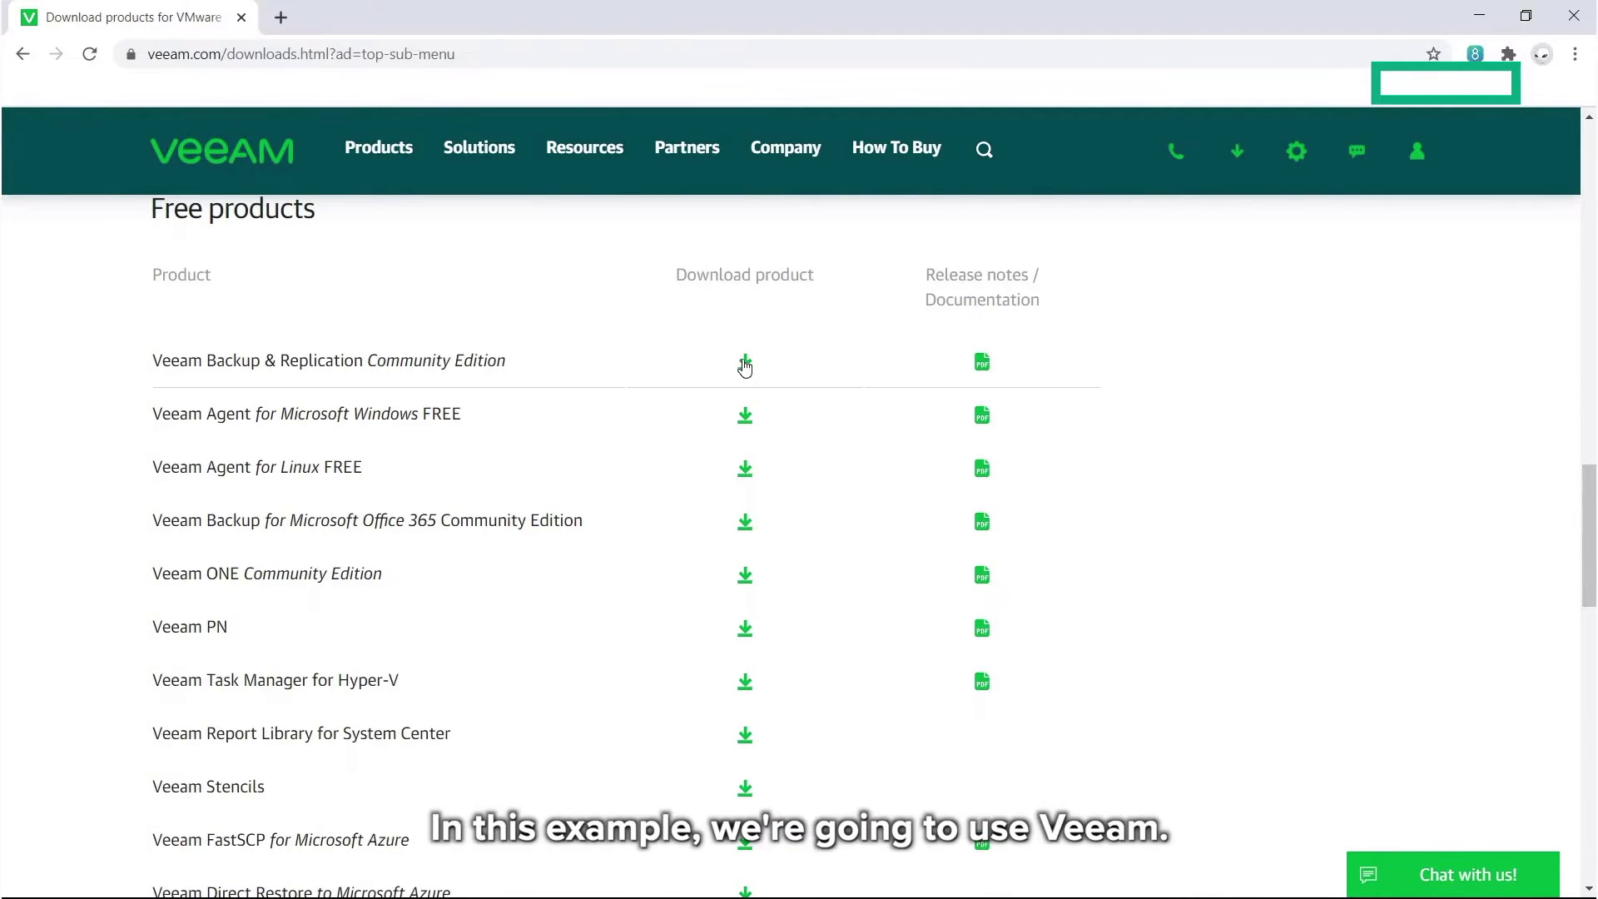
- Download Veeam Backup & Replication Community Edition from the veeam.com free products list
click(744, 364)
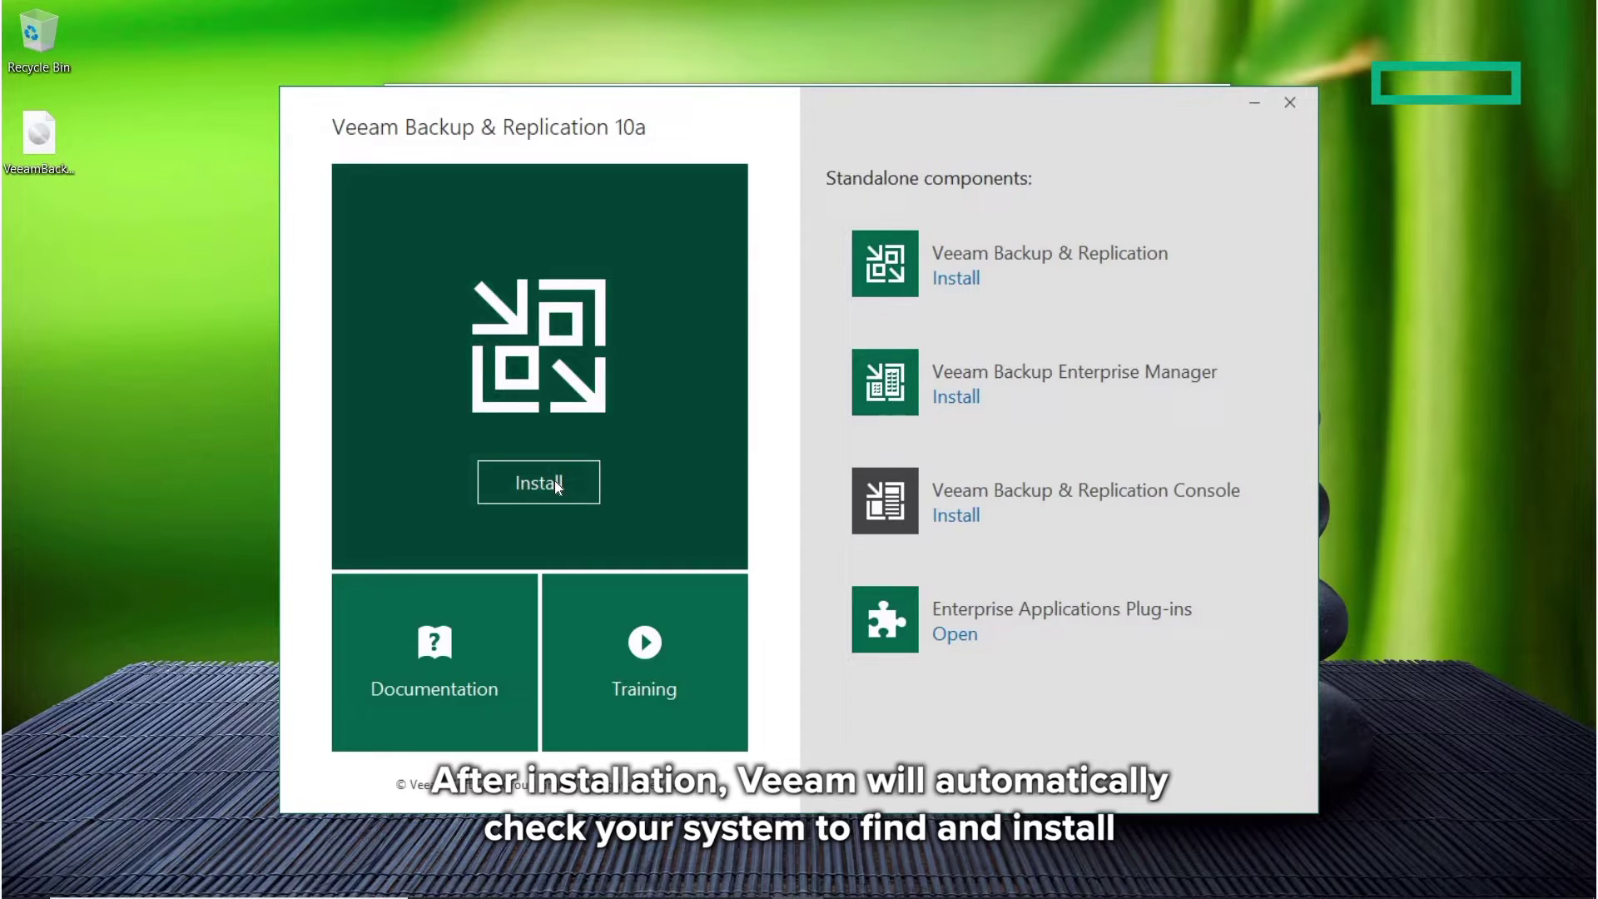
- Install Veeam, accepting the license and keeping the existing SQL instance, port and data locations
click(558, 484)
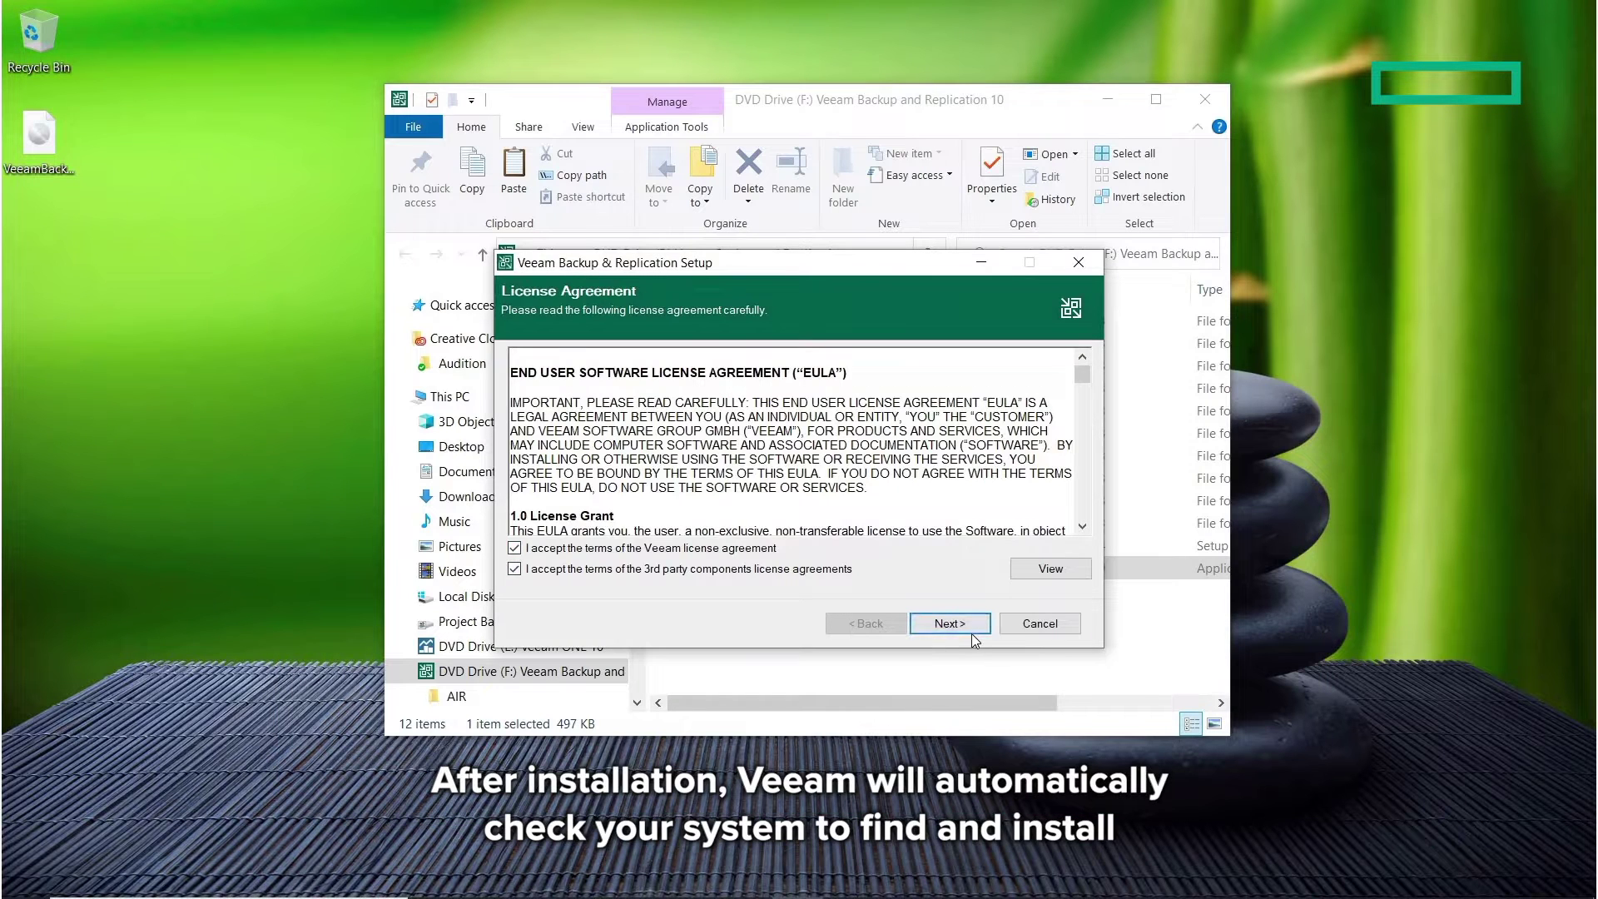
click(971, 633)
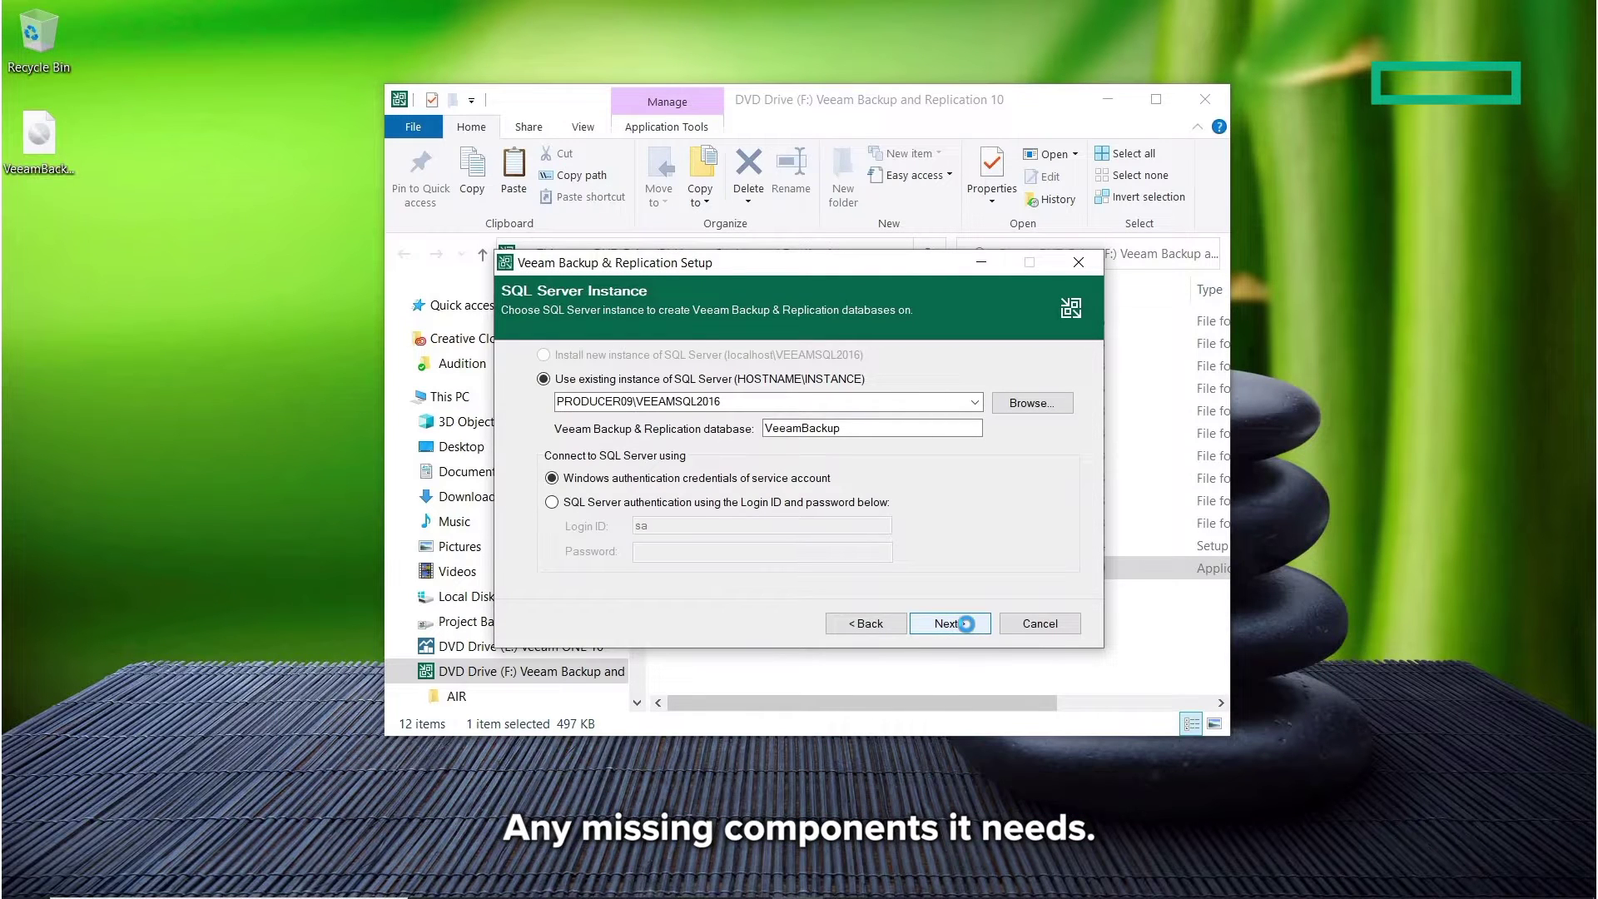
click(966, 624)
click(968, 623)
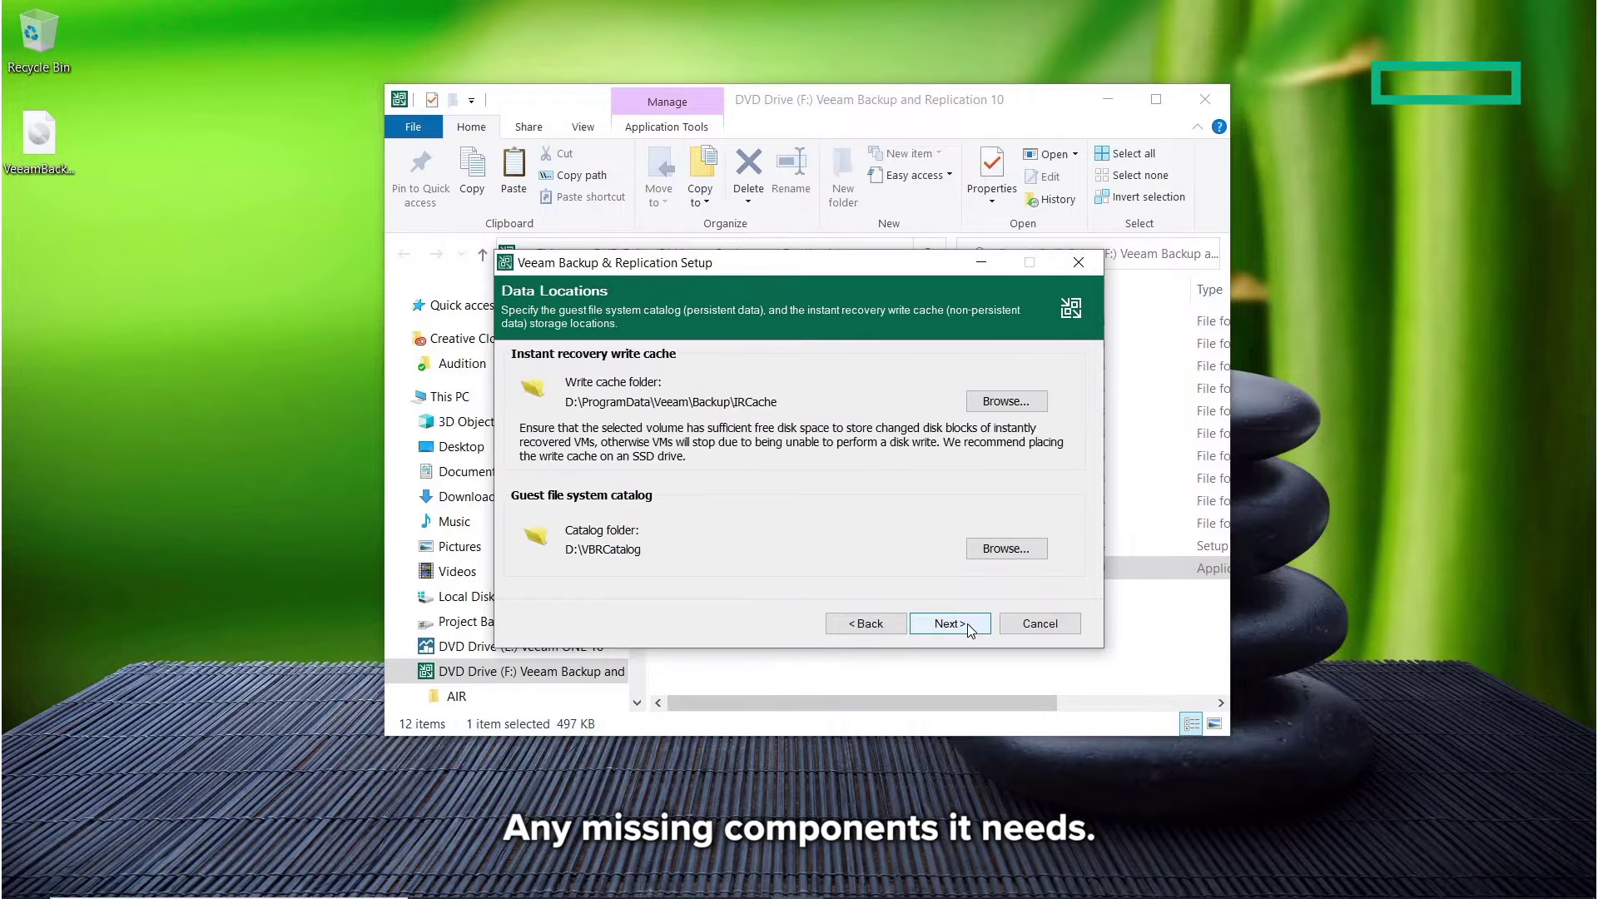
click(969, 623)
click(950, 626)
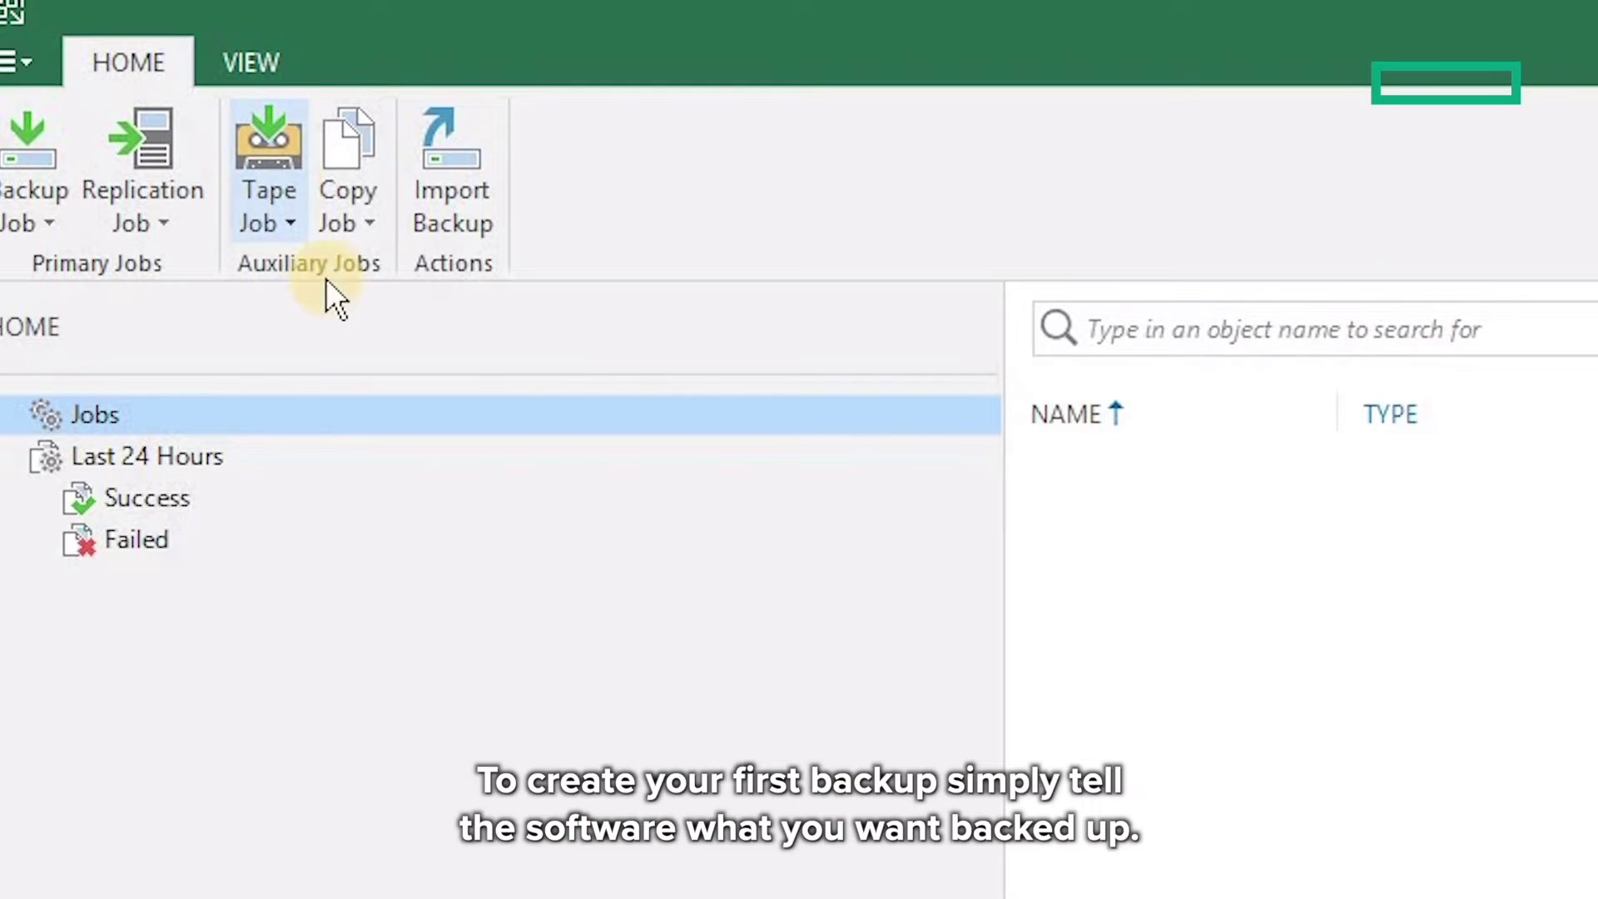
- Begin a new Files tape backup job from the Tape Job menu
click(365, 275)
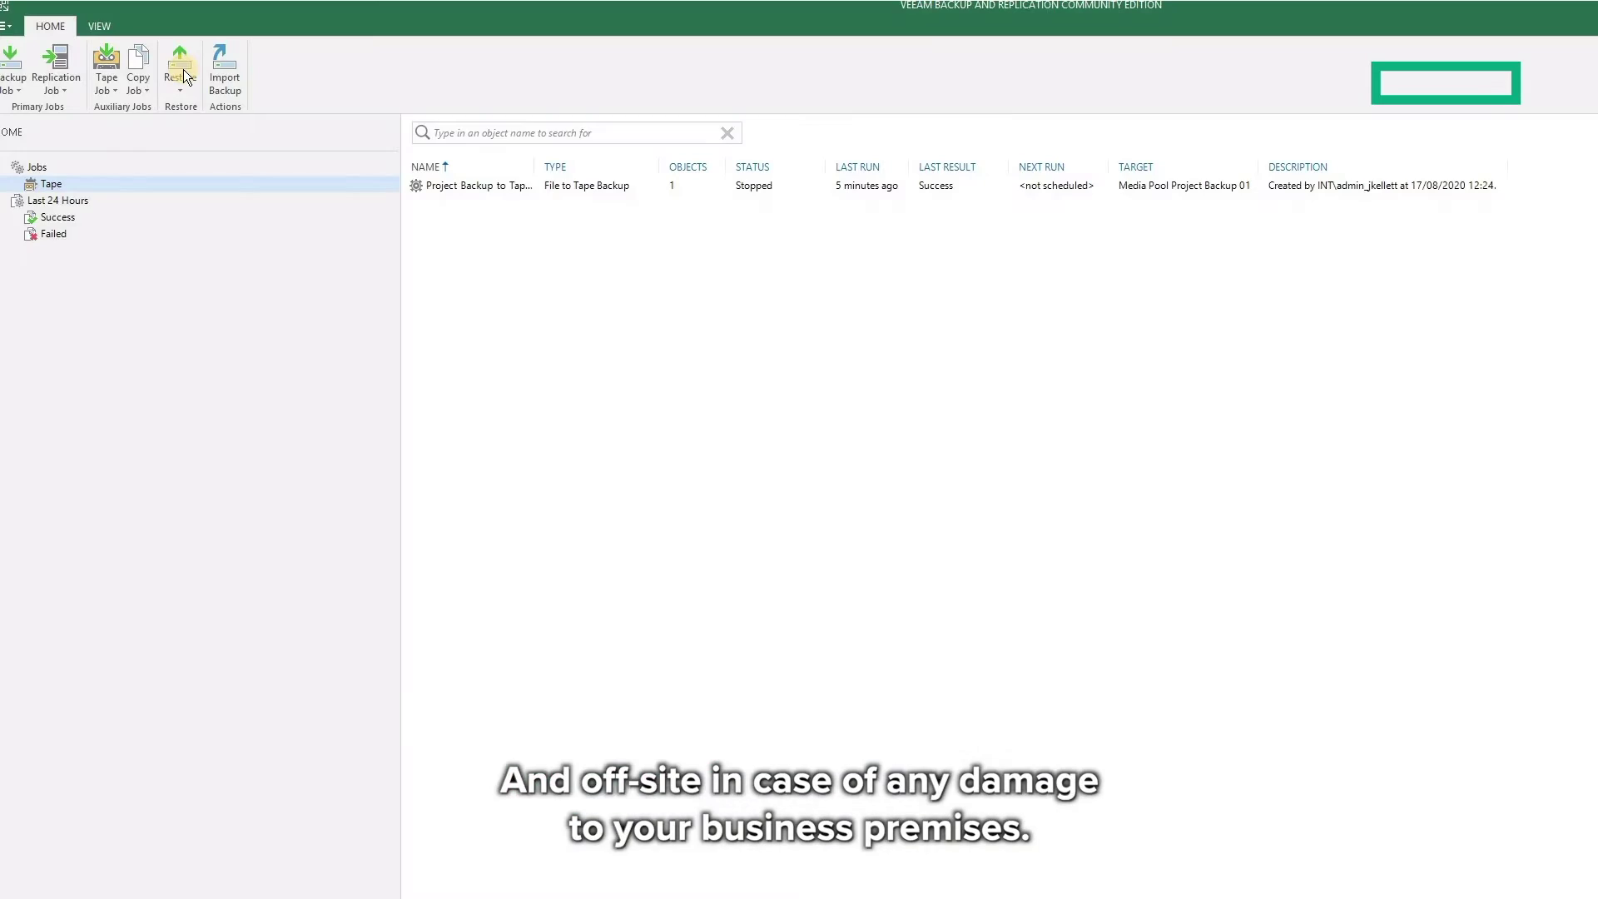
- Start a Restore Files from tape and add the Project 02 folder
click(184, 76)
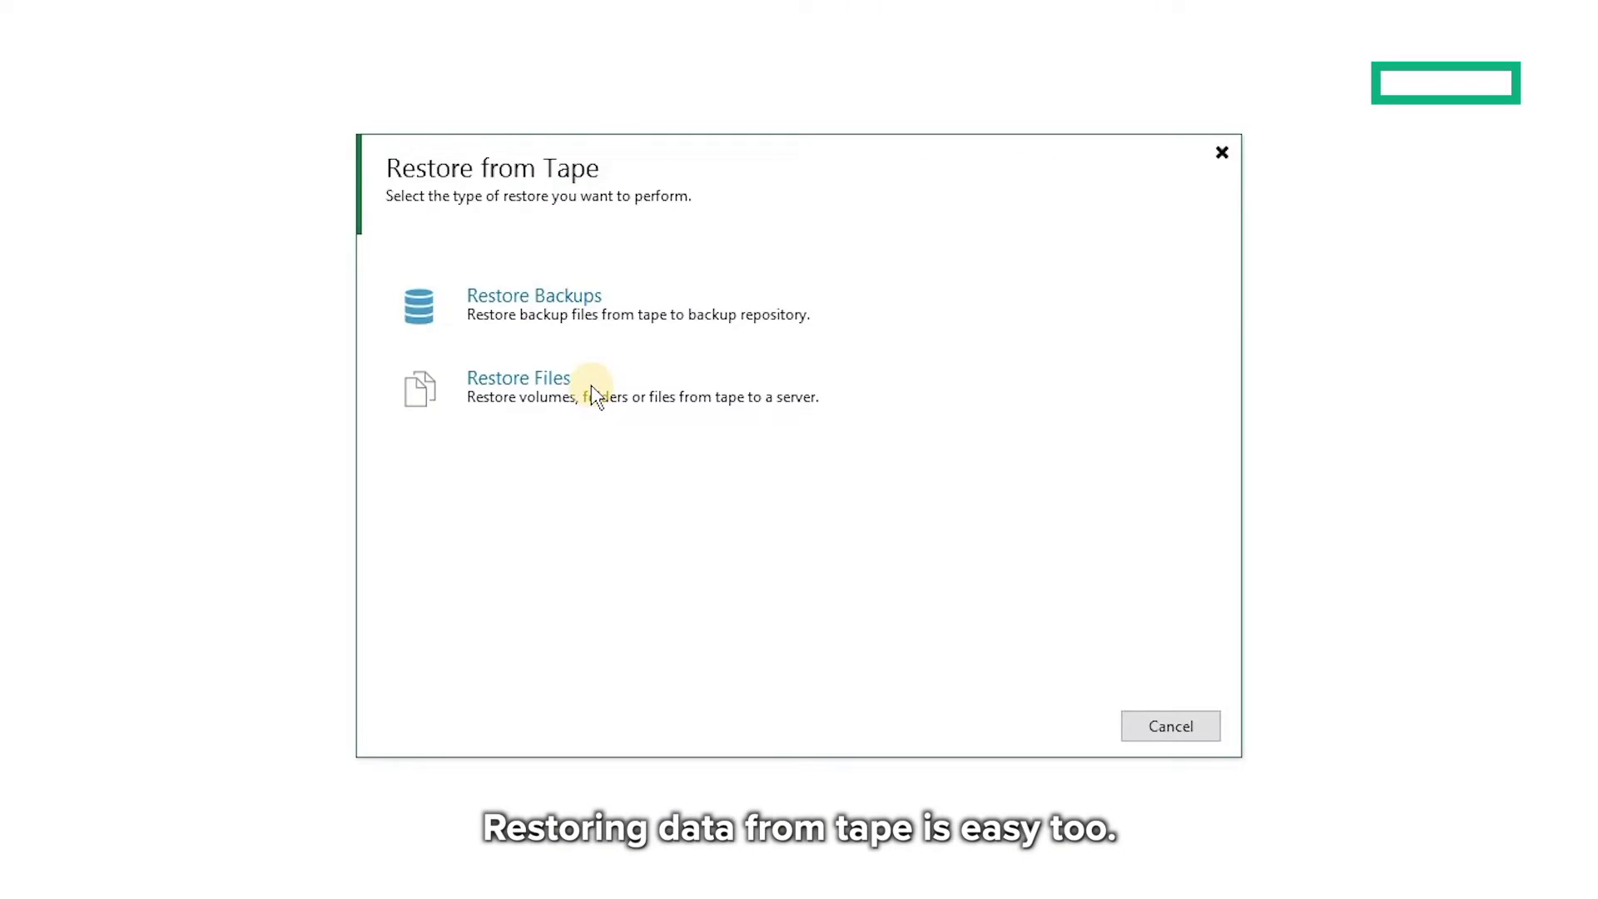
click(681, 354)
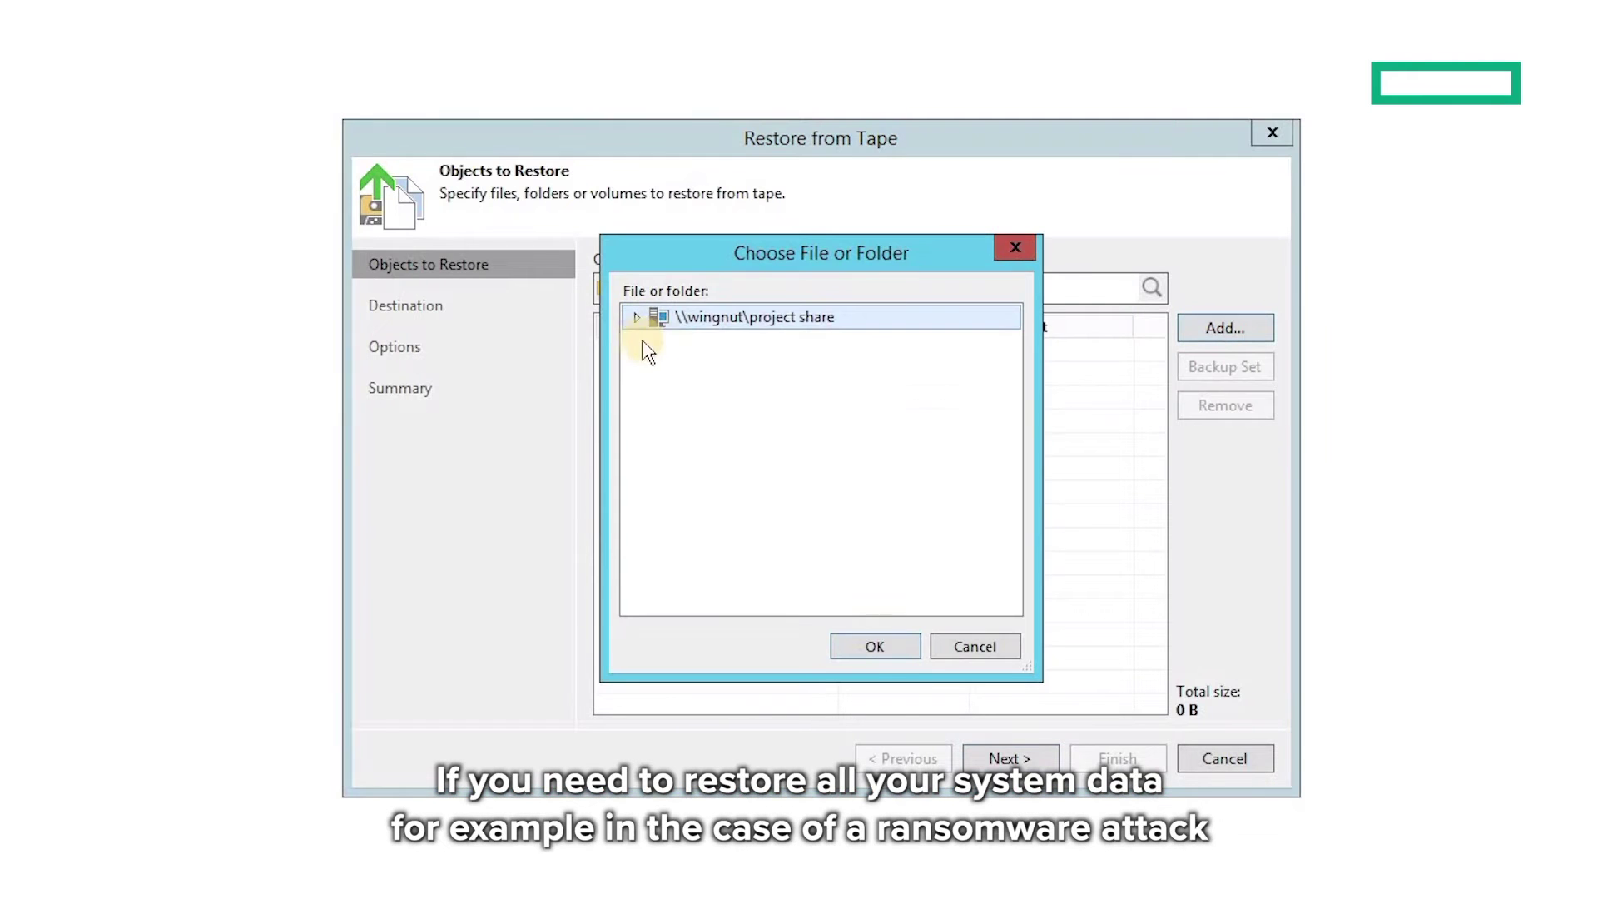
click(885, 647)
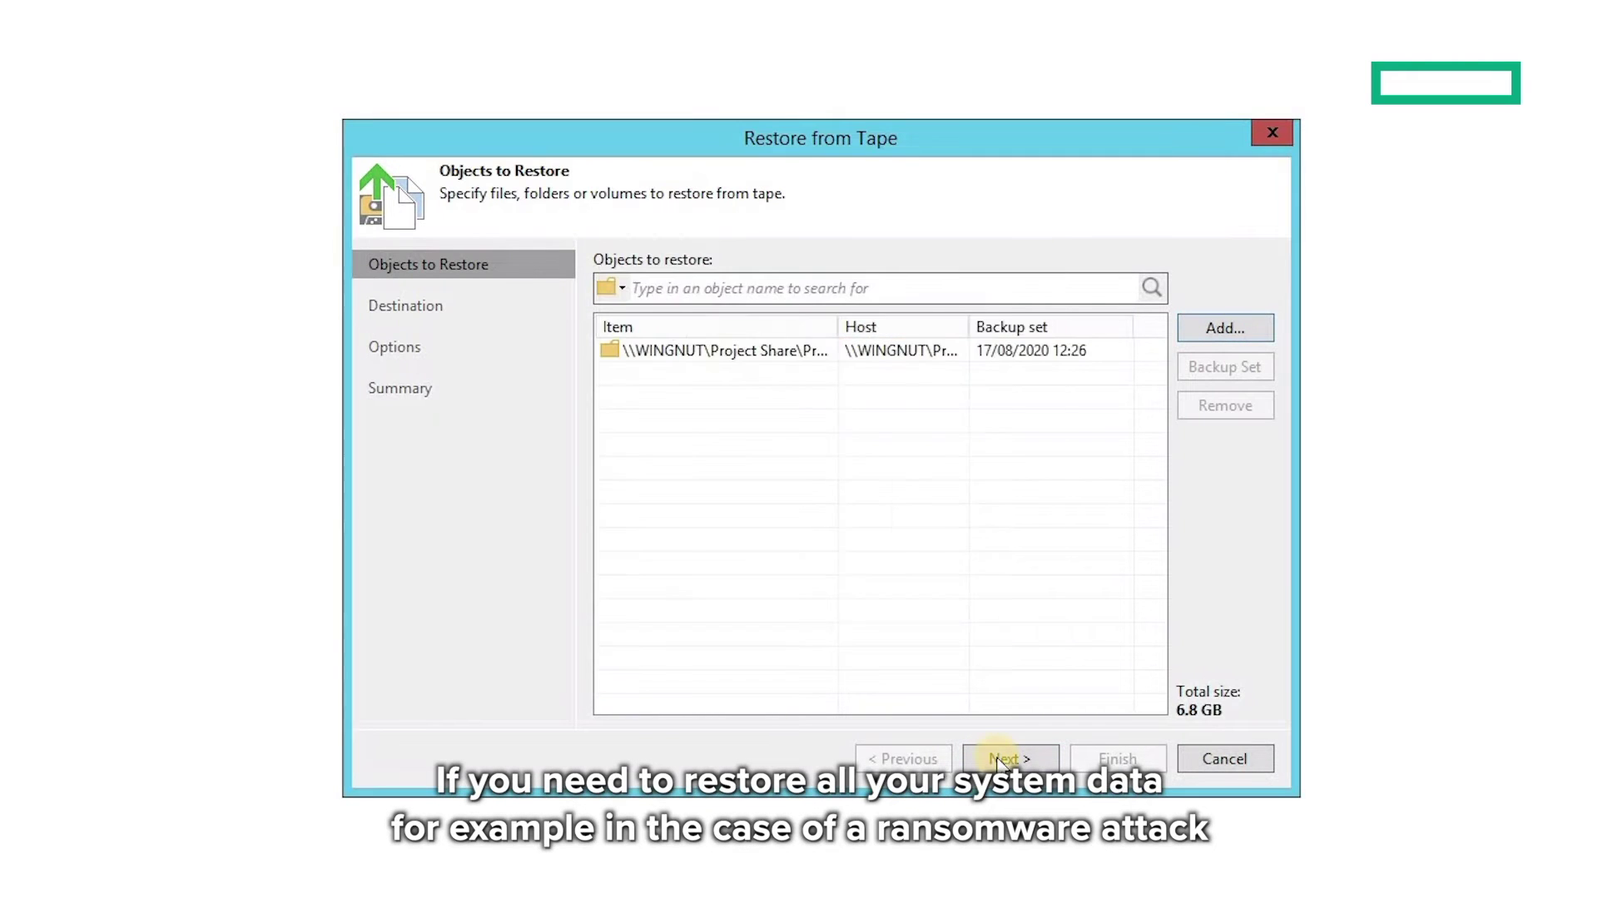
- Restore Project 02 to its original location, leaving existing files, and finish the wizard
click(1009, 758)
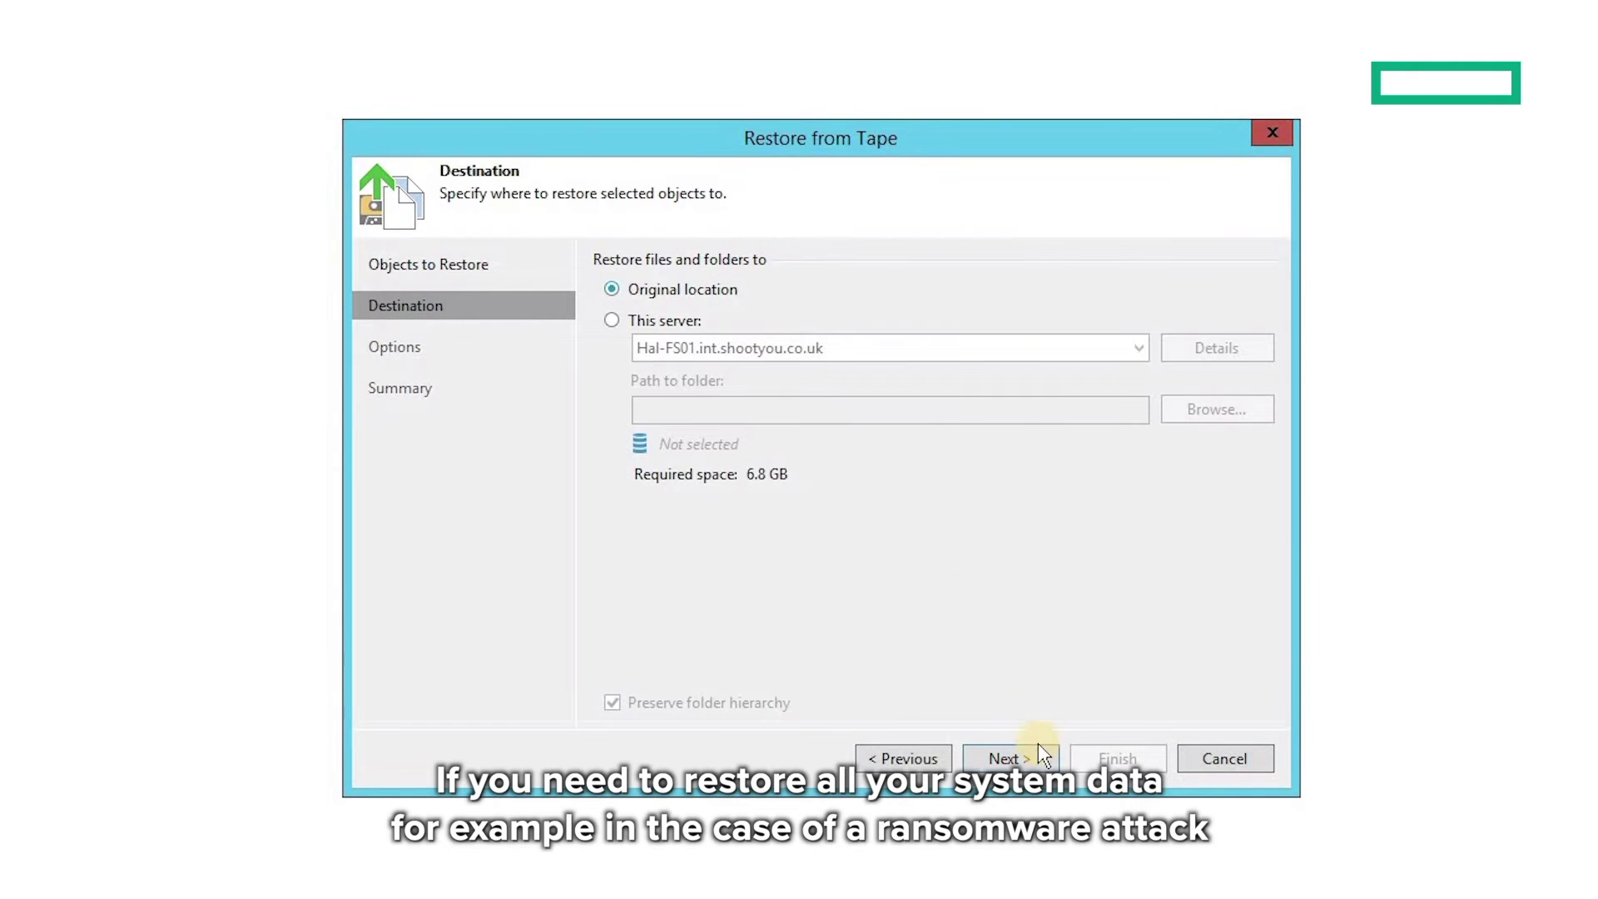
click(1039, 752)
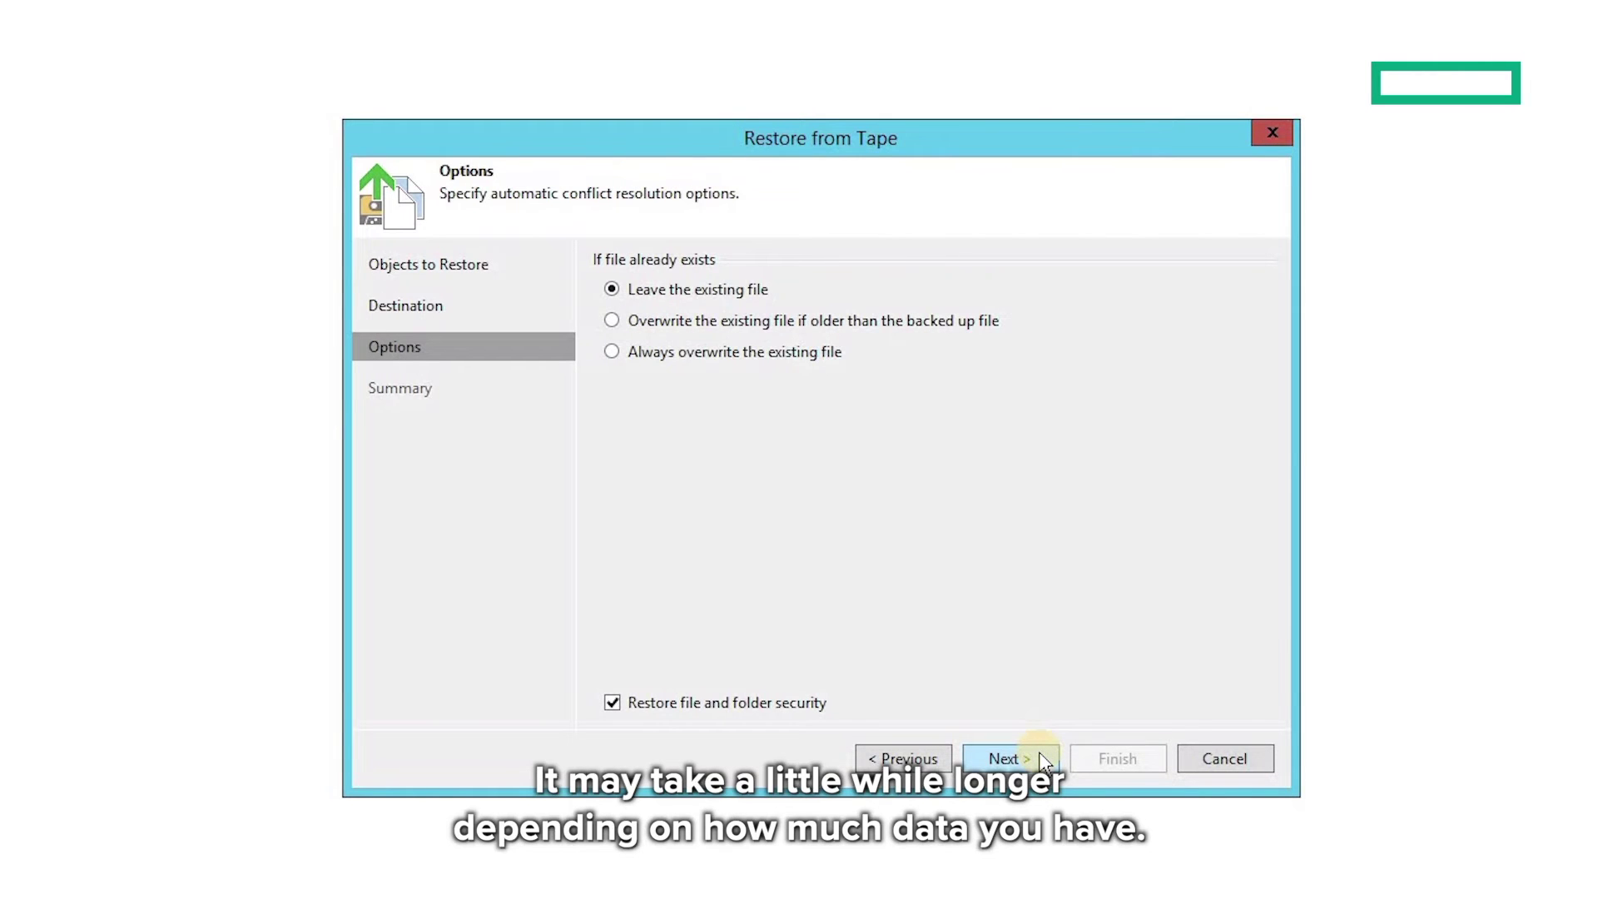
click(1044, 760)
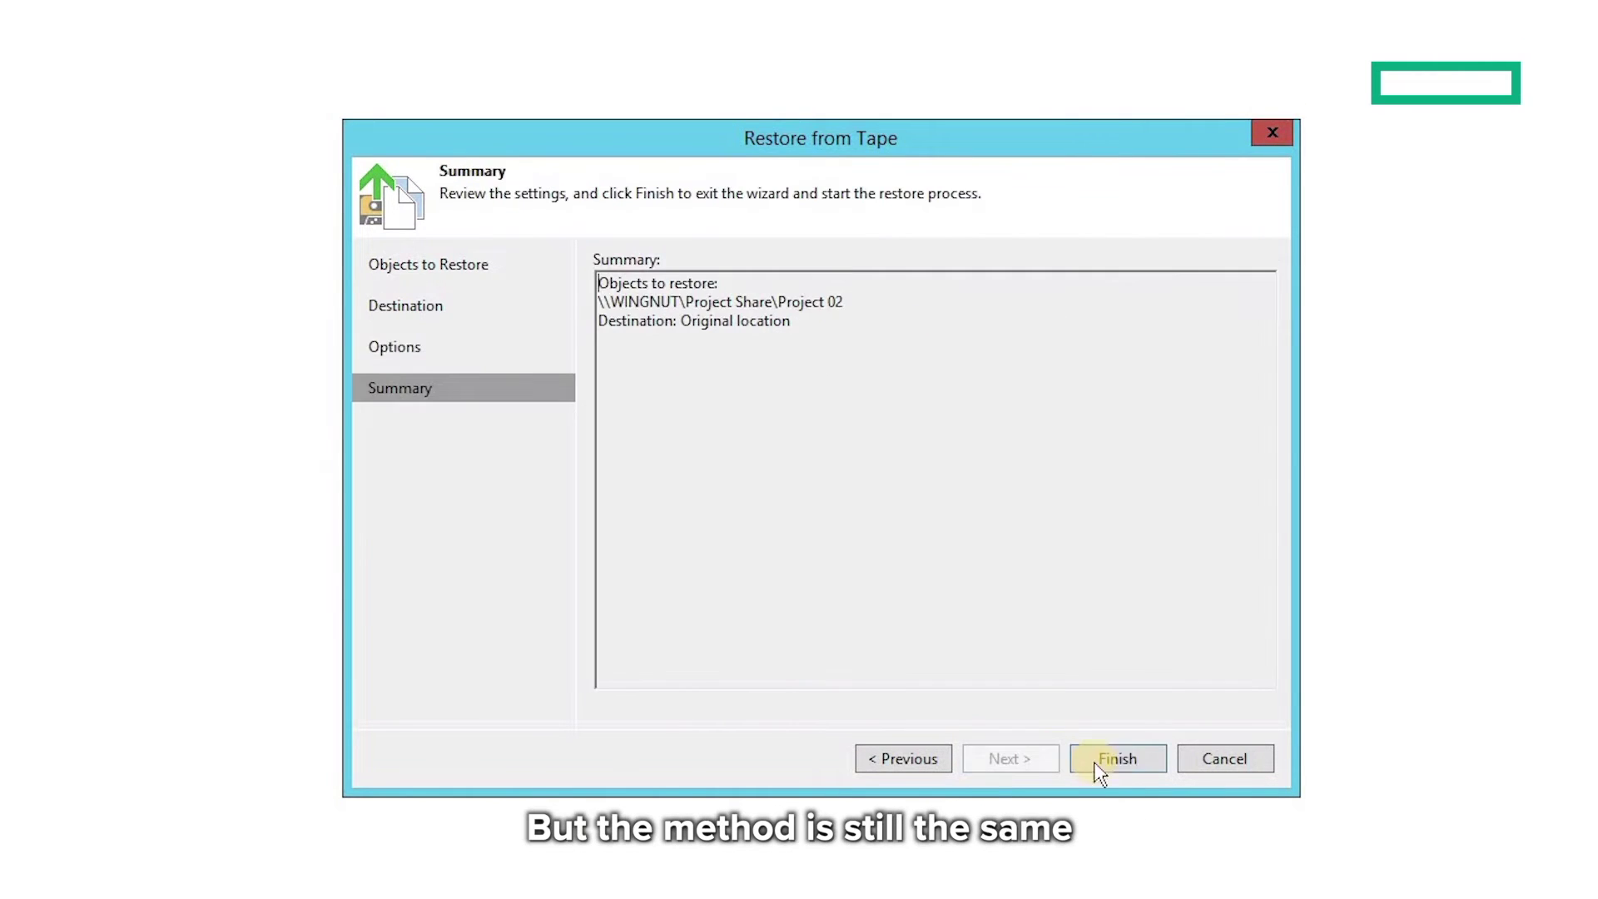
click(1119, 759)
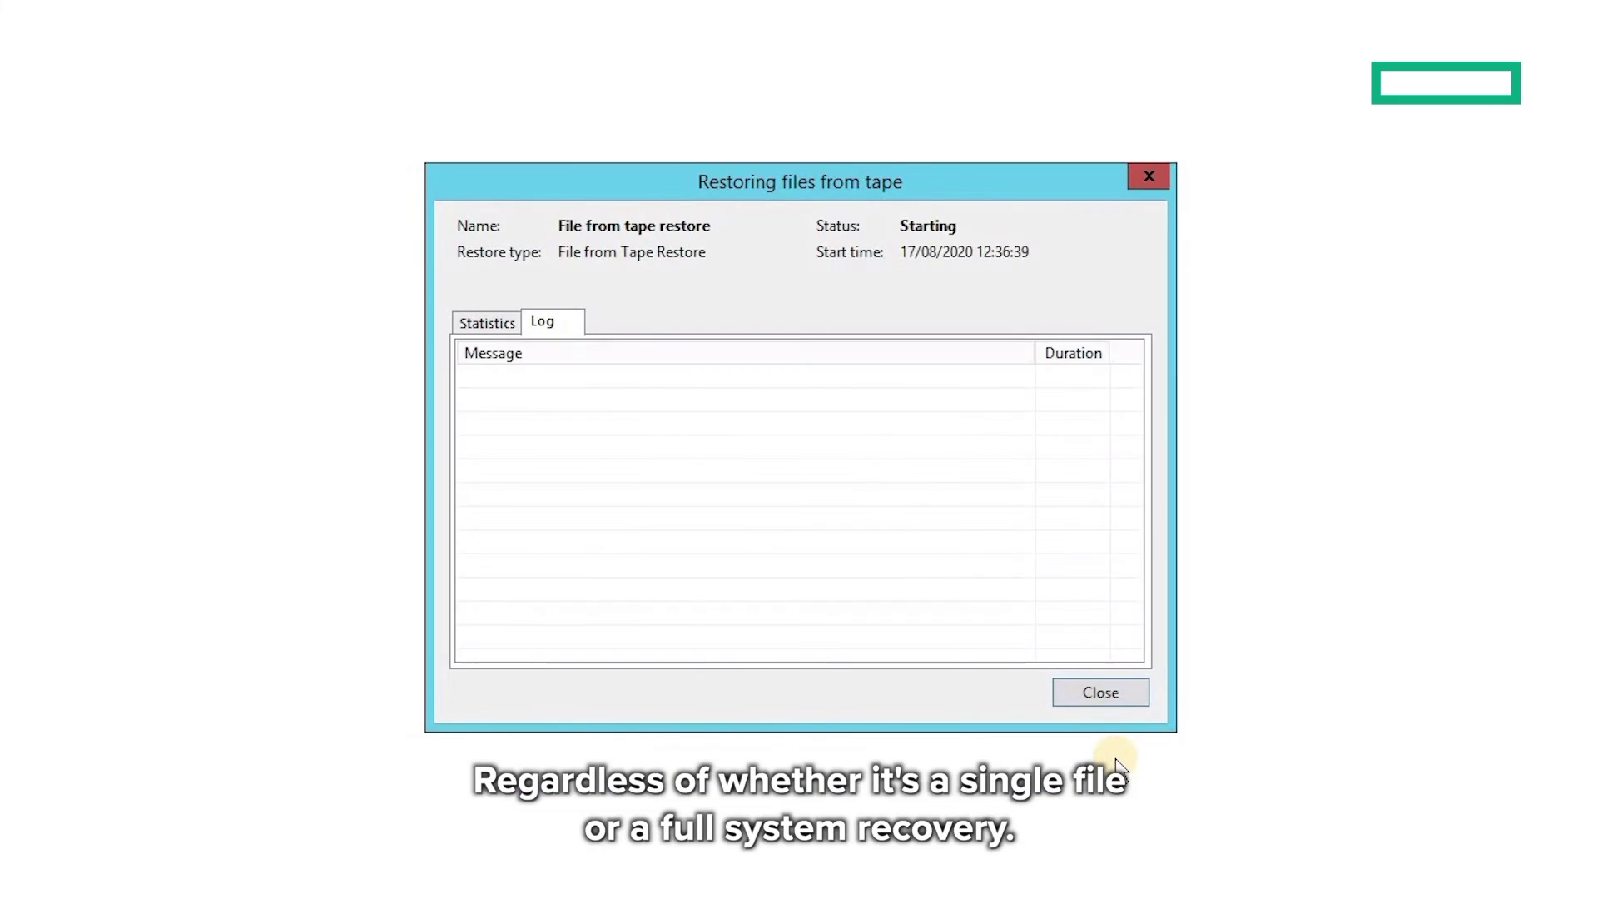